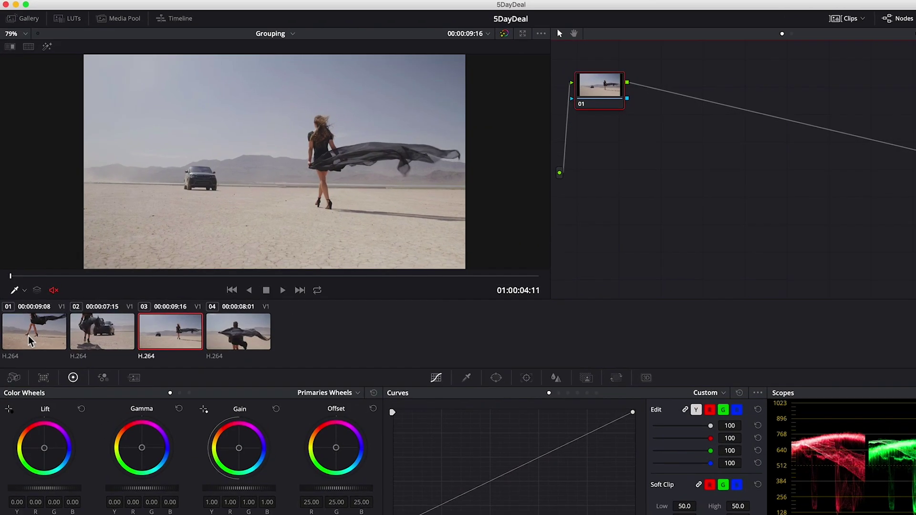
# Step: Link desert clips 01–04 into a new grade group called 'Look 1'
pyautogui.click(30, 316)
pyautogui.keyDown('shift'); pyautogui.click(338, 423); pyautogui.keyUp('shift')
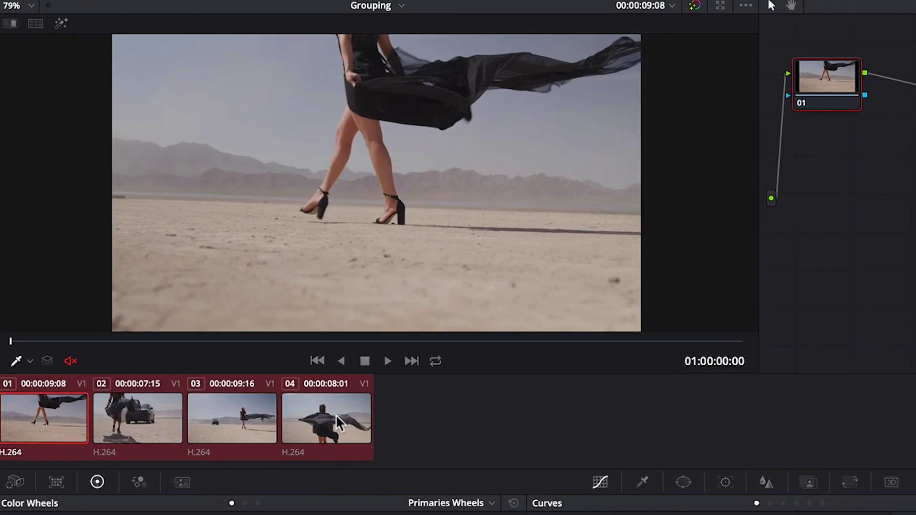
pyautogui.rightClick(336, 422)
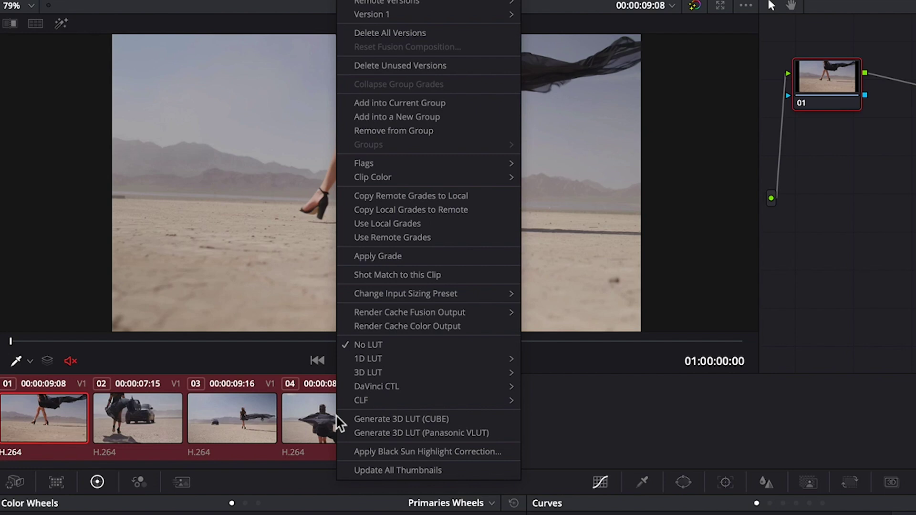
pyautogui.click(399, 117)
pyautogui.write('Look 1')
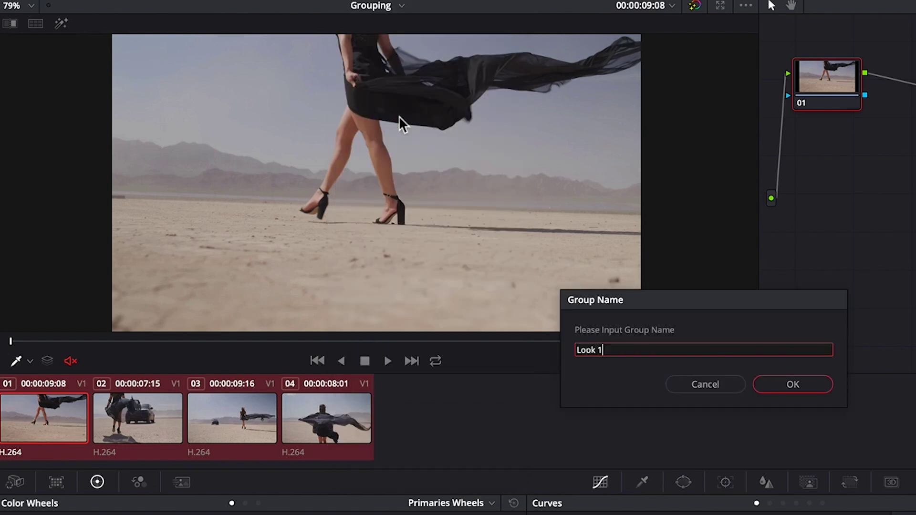
pyautogui.press('Return')
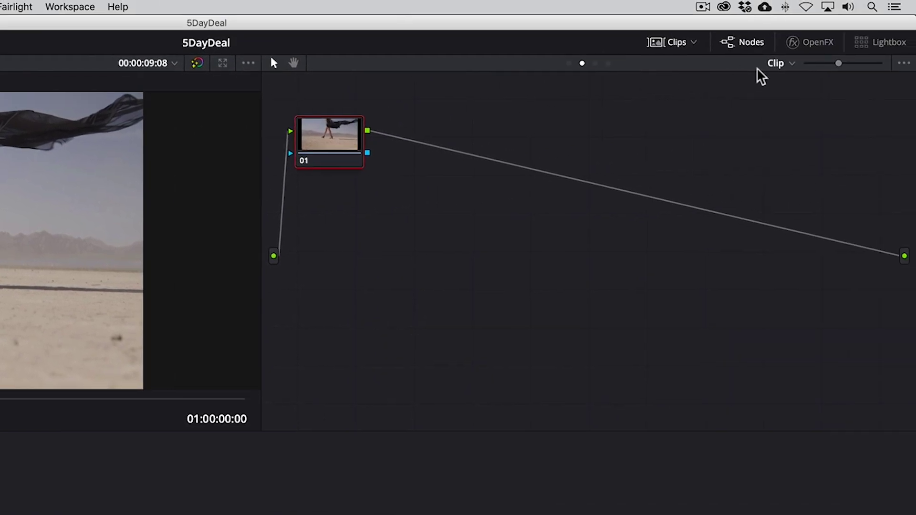
# Step: In Group Post-Clip mode, lower the blue curve's top point to warm the group
pyautogui.click(788, 65)
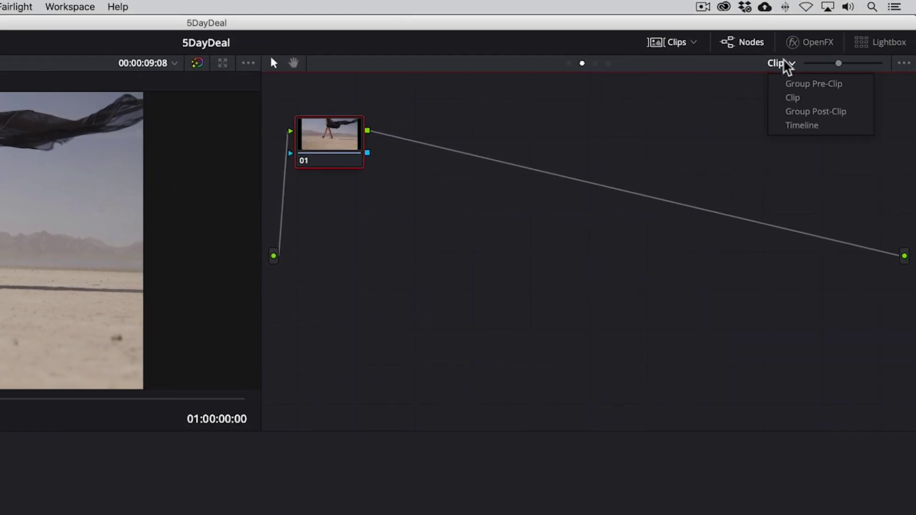
pyautogui.click(796, 112)
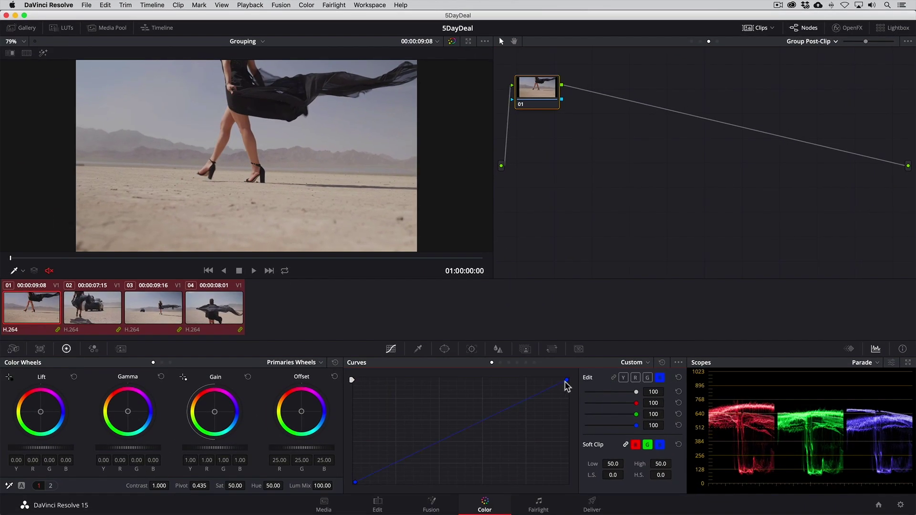
pyautogui.moveTo(565, 386); pyautogui.dragTo(577, 399)
# Step: Preview the group look on clips 04, 01 and 03, then return to Clip grading
pyautogui.click(220, 311)
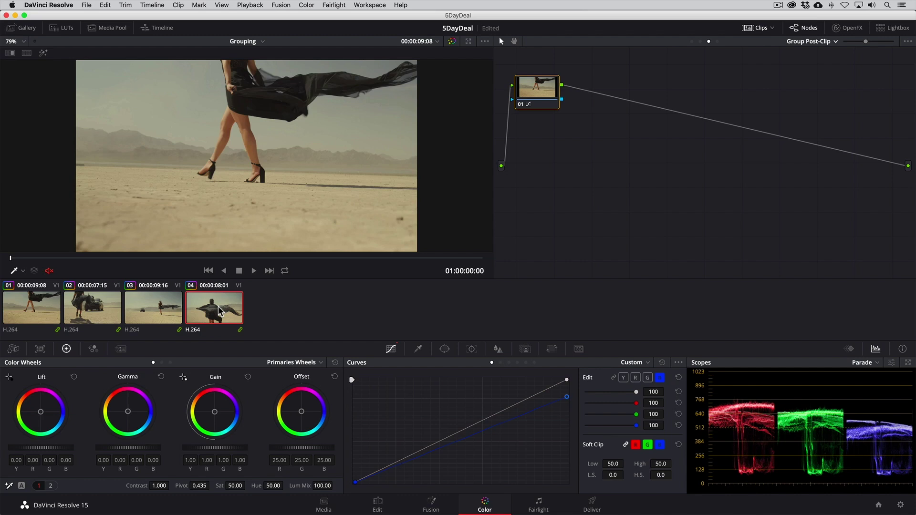
pyautogui.click(33, 309)
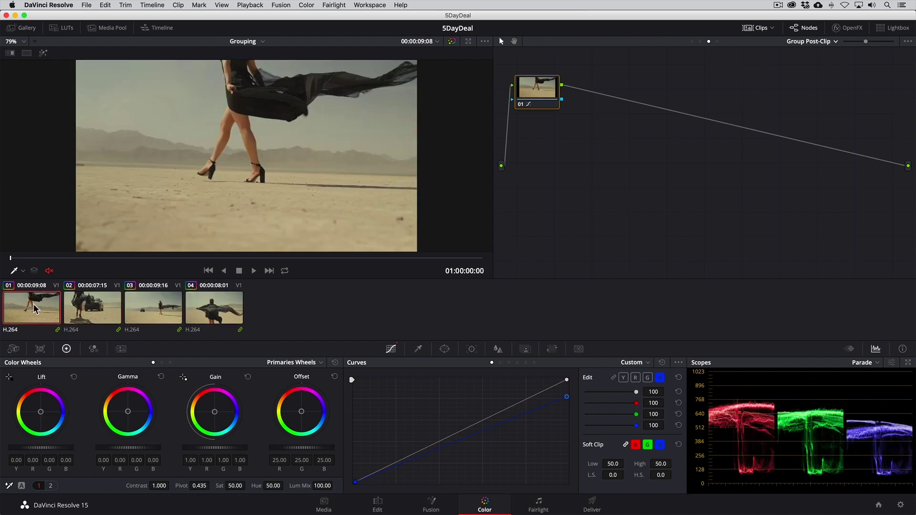
pyautogui.click(144, 309)
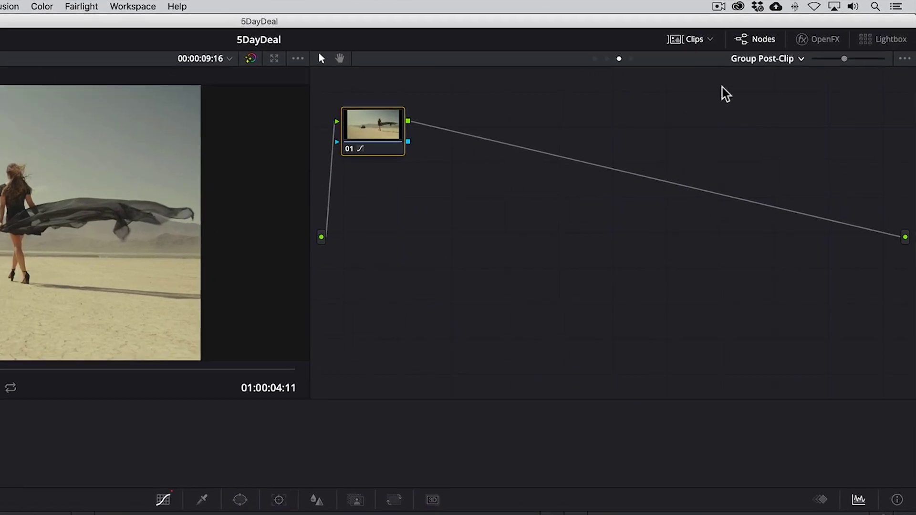
pyautogui.click(794, 41)
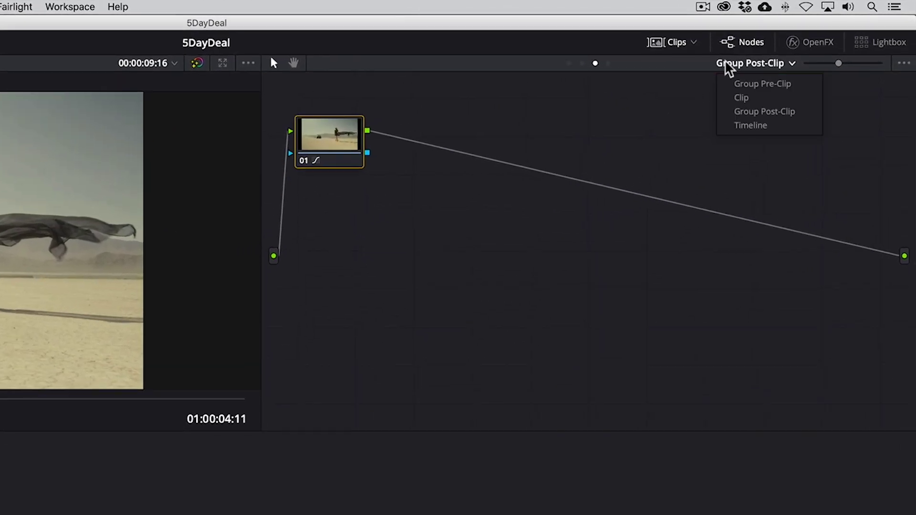
pyautogui.click(742, 98)
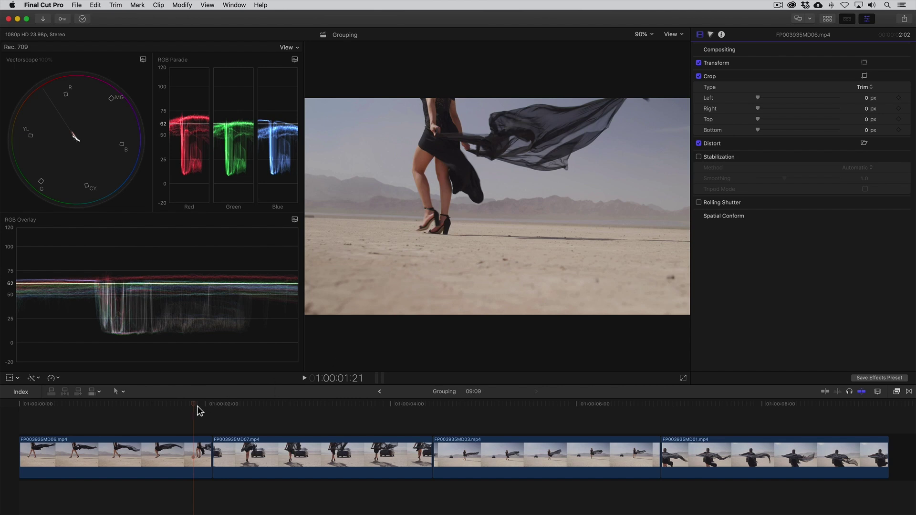
# Step: Combine all four timeline clips into a compound clip named 'Scene 2'
pyautogui.moveTo(163, 415); pyautogui.dragTo(752, 460)
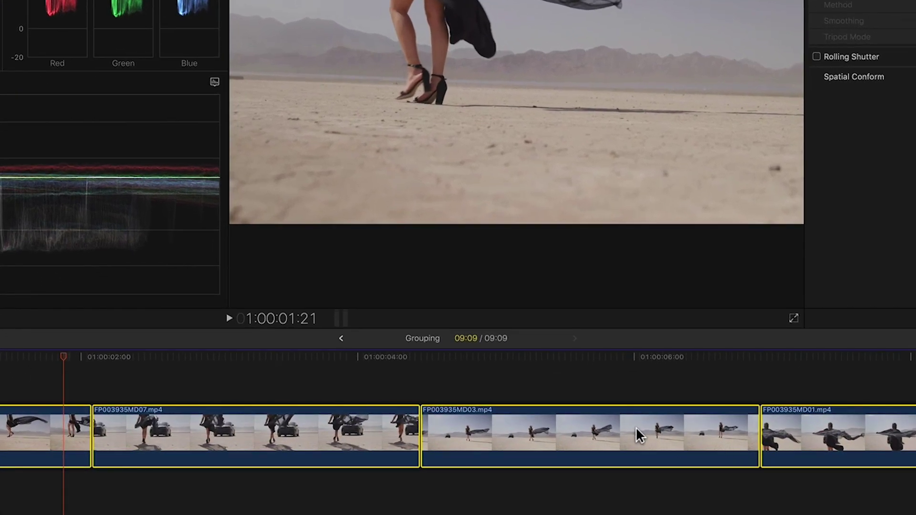
pyautogui.rightClick(636, 427)
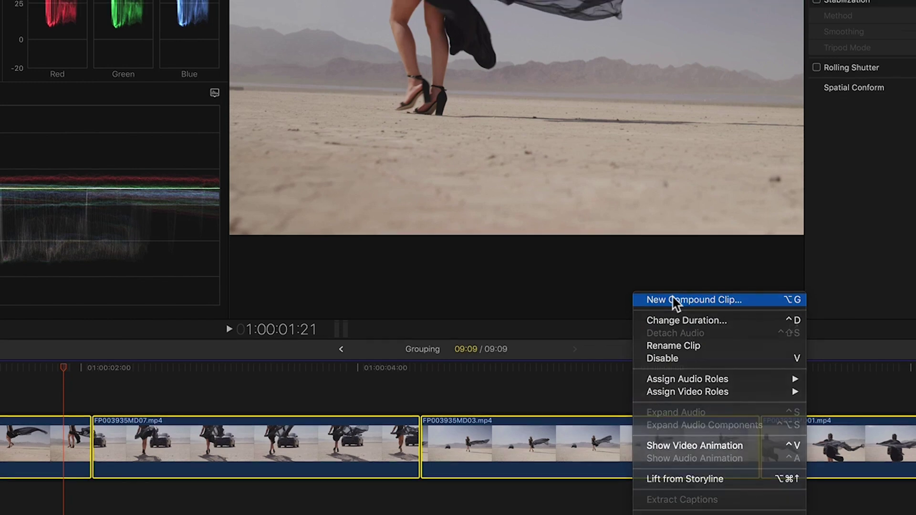
pyautogui.click(674, 300)
pyautogui.write('Scene 2')
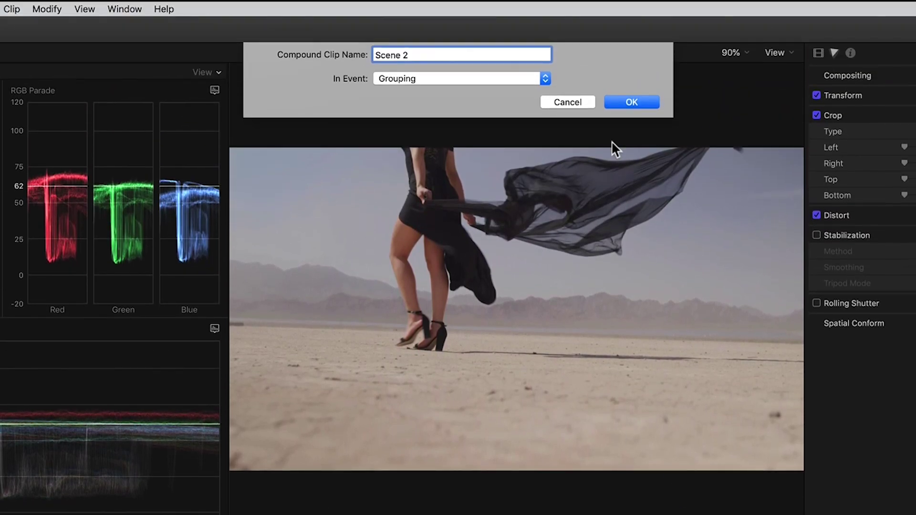
pyautogui.click(621, 104)
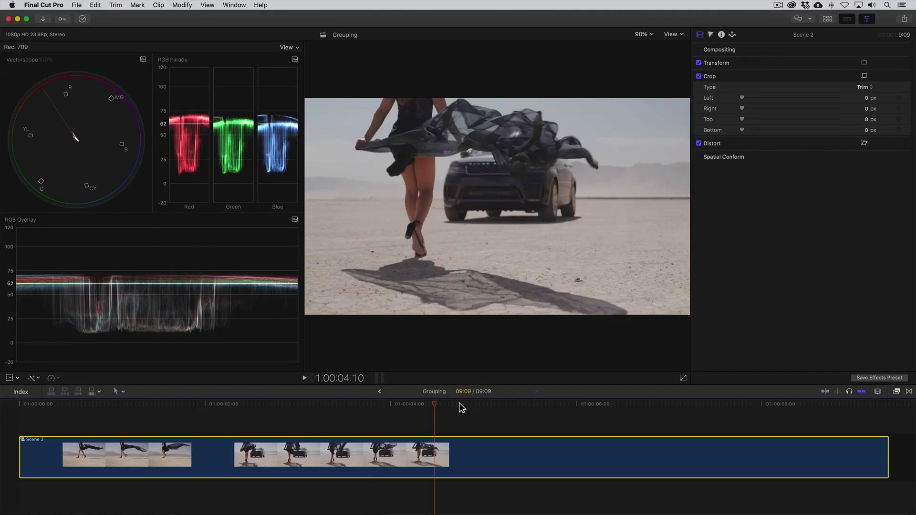
# Step: Add Color Curves to Scene 2 and lower the blue curve's top for a yellow cast
pyautogui.click(711, 35)
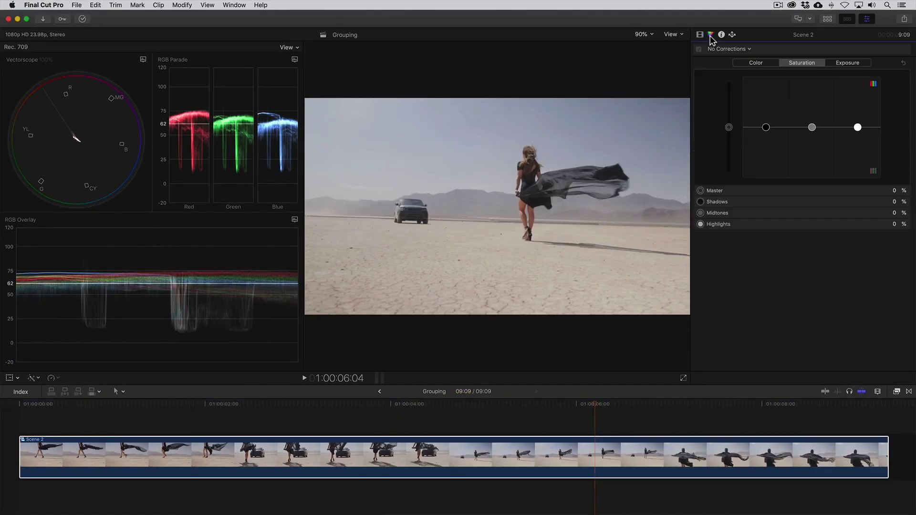
pyautogui.click(725, 49)
pyautogui.click(738, 82)
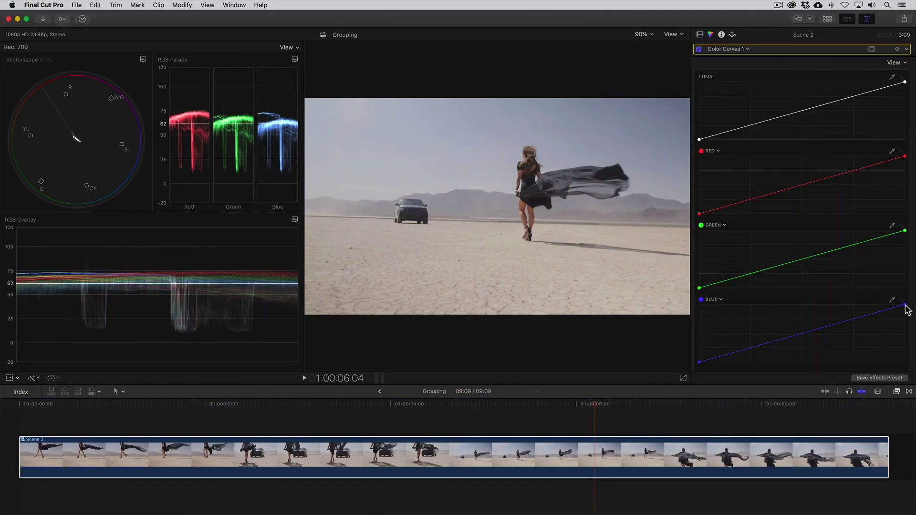
pyautogui.moveTo(906, 307); pyautogui.dragTo(906, 320)
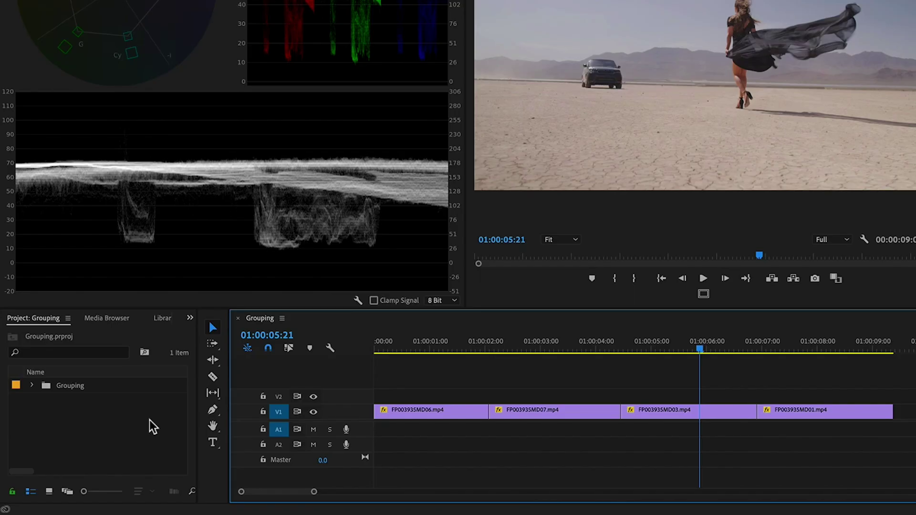
# Step: Create an adjustment layer and stretch it on V2 across all four clips
pyautogui.rightClick(150, 421)
pyautogui.moveTo(182, 345)
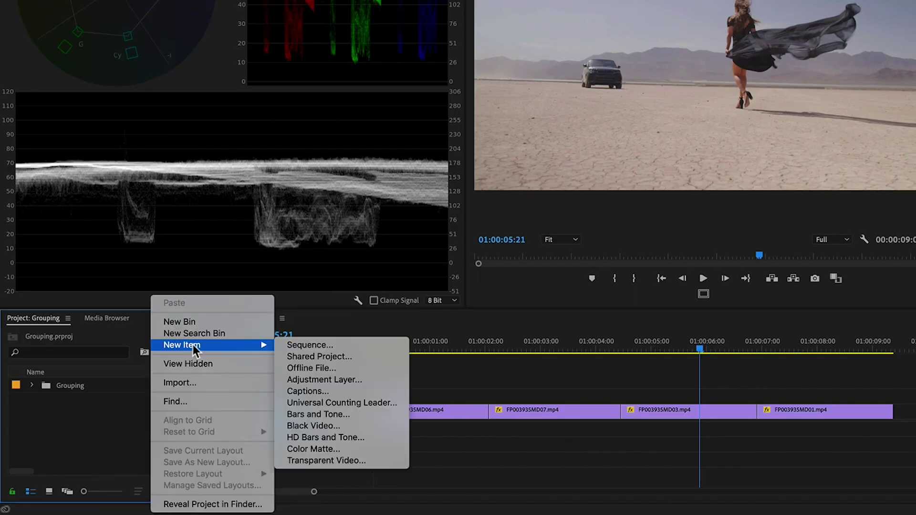
pyautogui.click(337, 377)
pyautogui.click(690, 224)
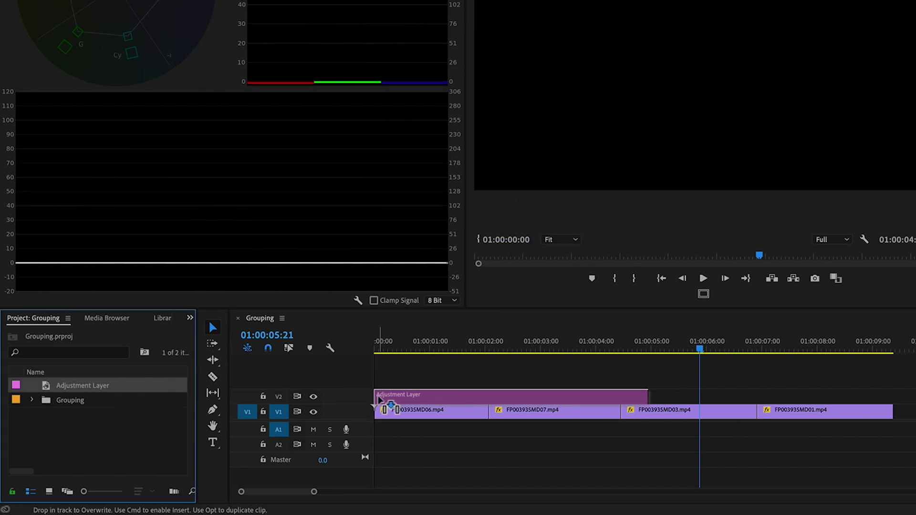
pyautogui.moveTo(49, 389); pyautogui.dragTo(376, 397)
pyautogui.moveTo(649, 396); pyautogui.dragTo(893, 397)
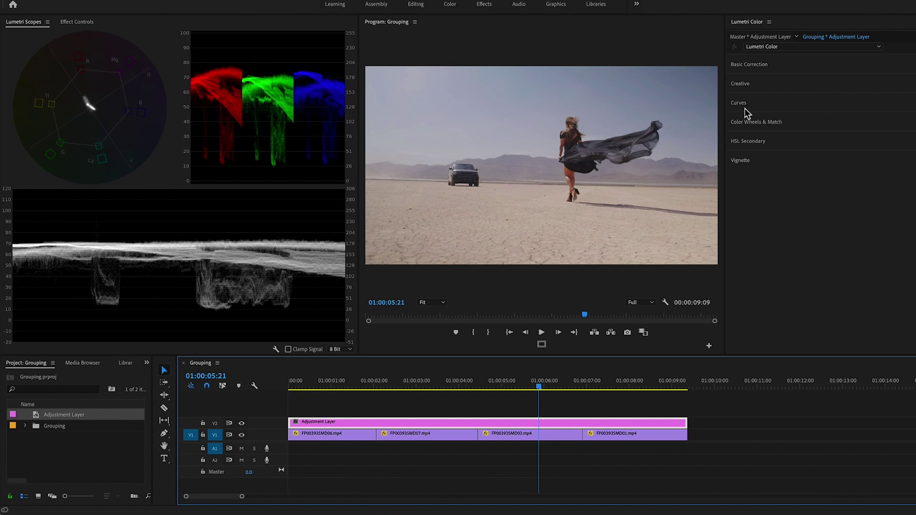
# Step: Pull down the adjustment layer's Lumetri blue curve top, checking the grade at several frames
pyautogui.click(747, 113)
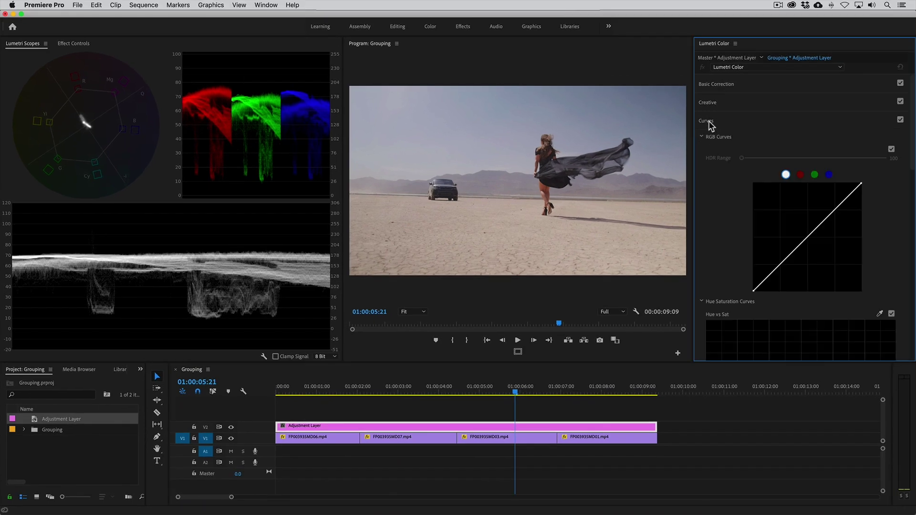
pyautogui.click(830, 175)
pyautogui.moveTo(863, 185); pyautogui.dragTo(870, 206)
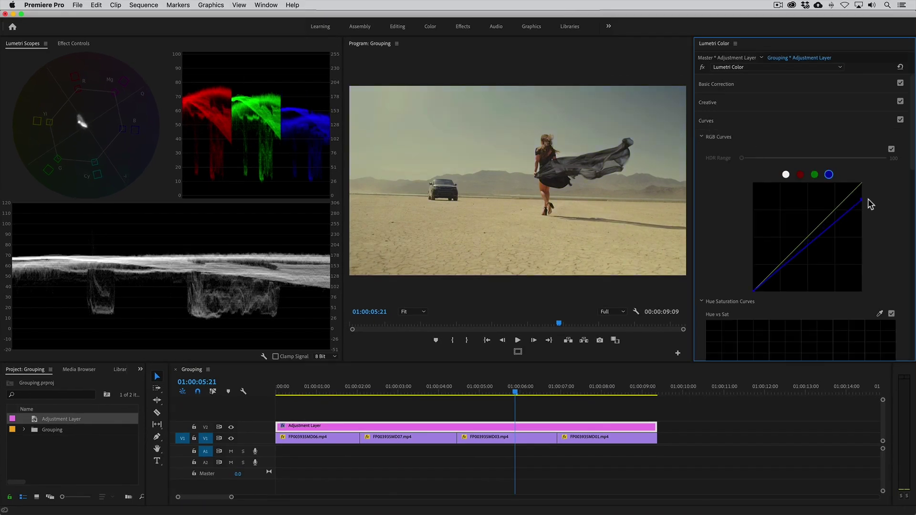
pyautogui.moveTo(592, 392); pyautogui.dragTo(439, 388)
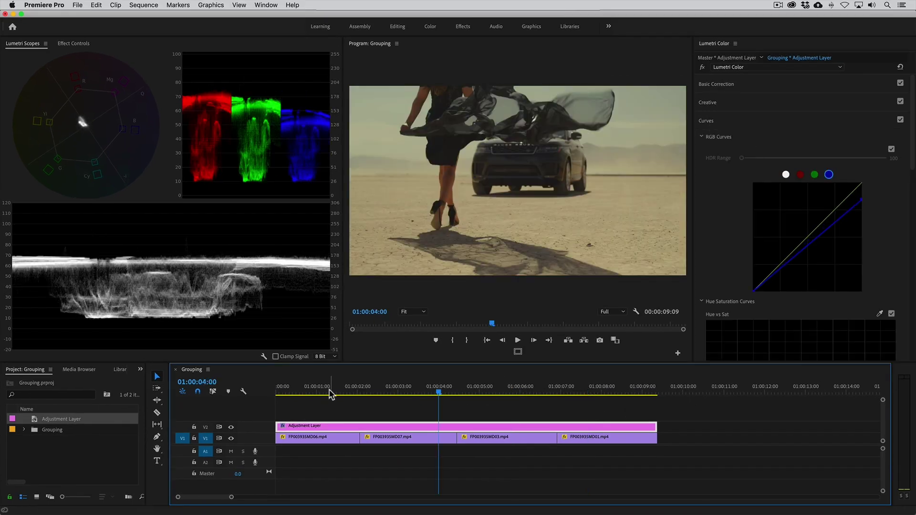
pyautogui.click(328, 391)
pyautogui.click(500, 392)
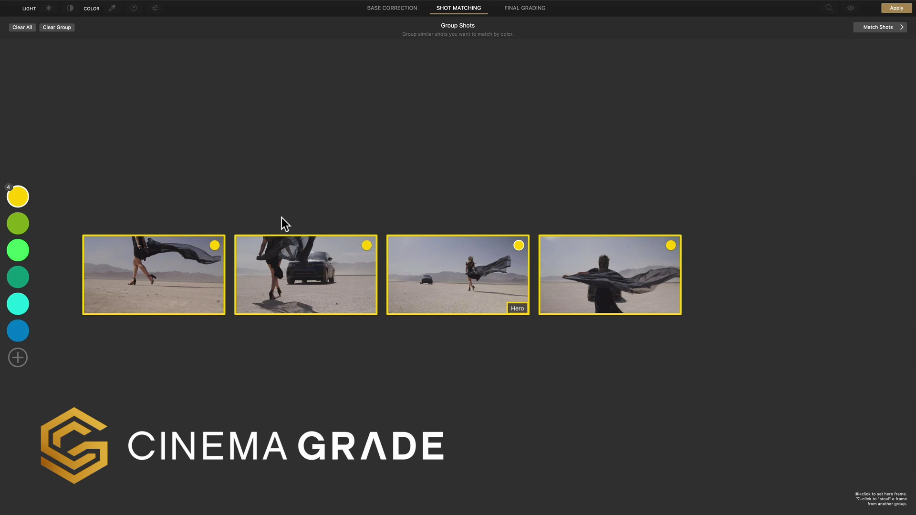
# Step: In Final Grading, apply the MOOD look Angry (6) and set Preset Mix to 57
pyautogui.click(516, 10)
pyautogui.click(9, 266)
pyautogui.click(77, 228)
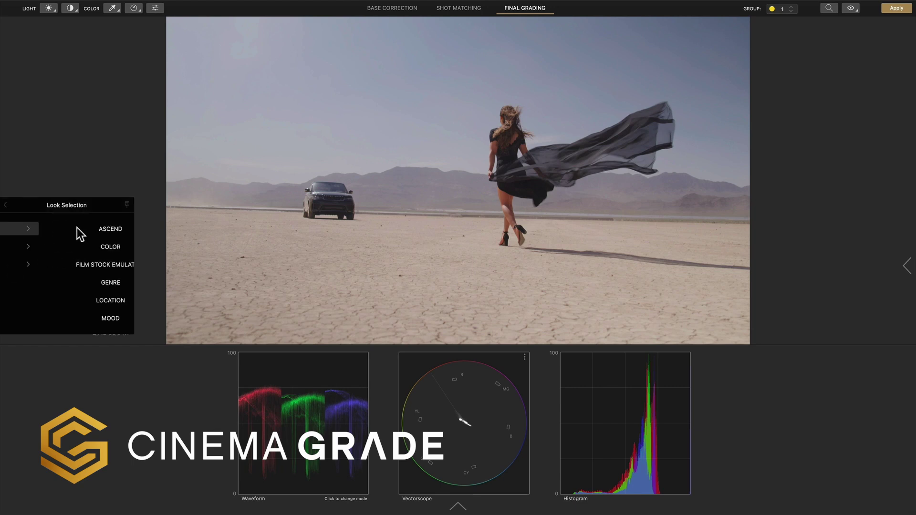
pyautogui.click(64, 318)
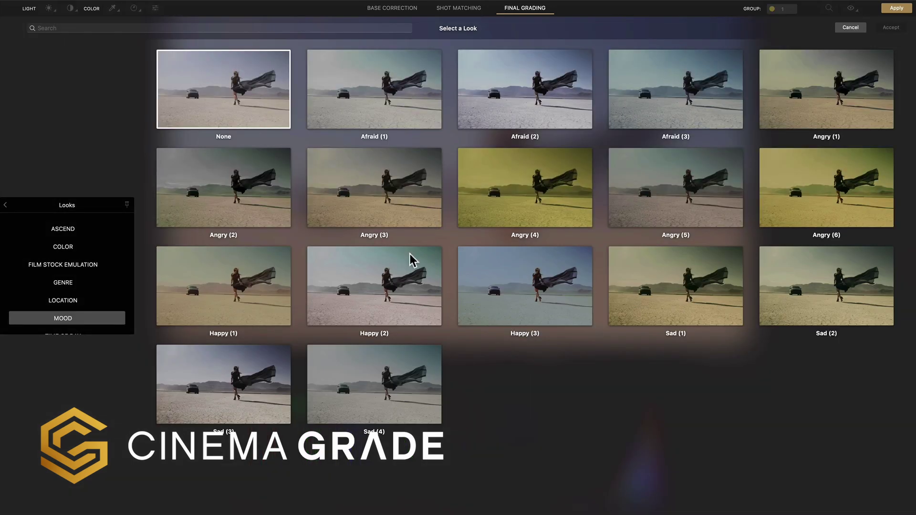
pyautogui.click(799, 197)
pyautogui.click(891, 27)
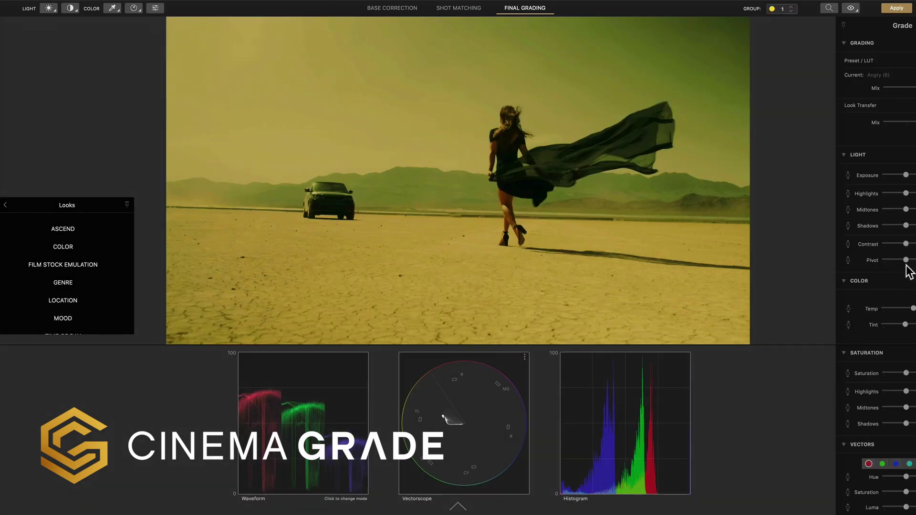
pyautogui.moveTo(877, 88); pyautogui.dragTo(857, 89)
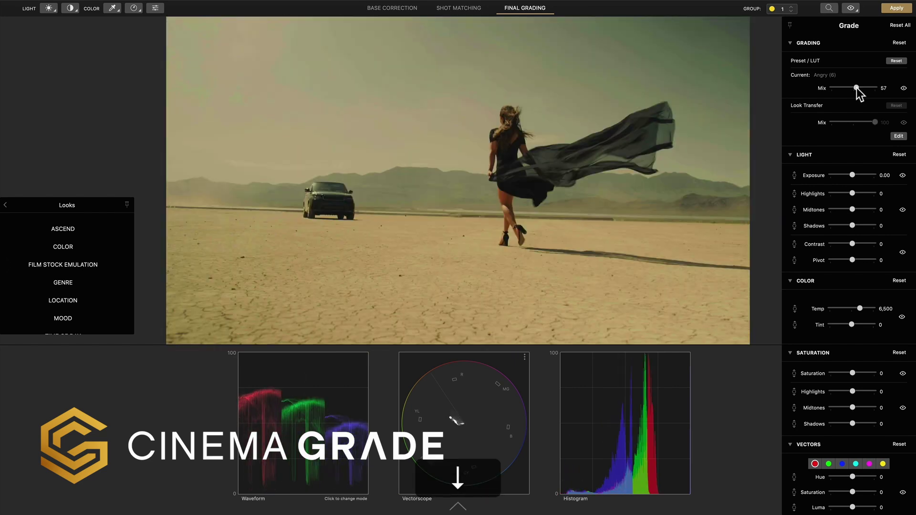
# Step: Browse the ASCEND, FILM LOOKS and MOTION PICTURE FILM LUTs, ending on USER LUTs
pyautogui.click(5, 206)
pyautogui.click(67, 246)
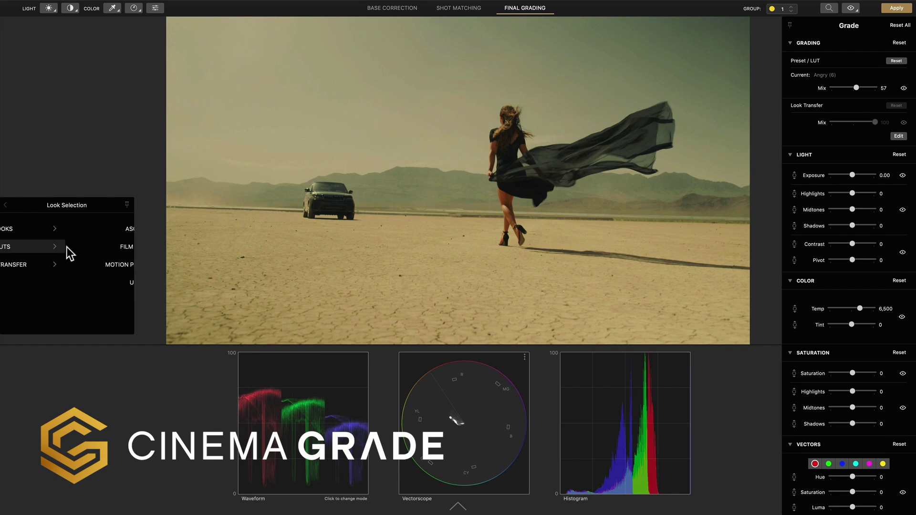
pyautogui.click(65, 229)
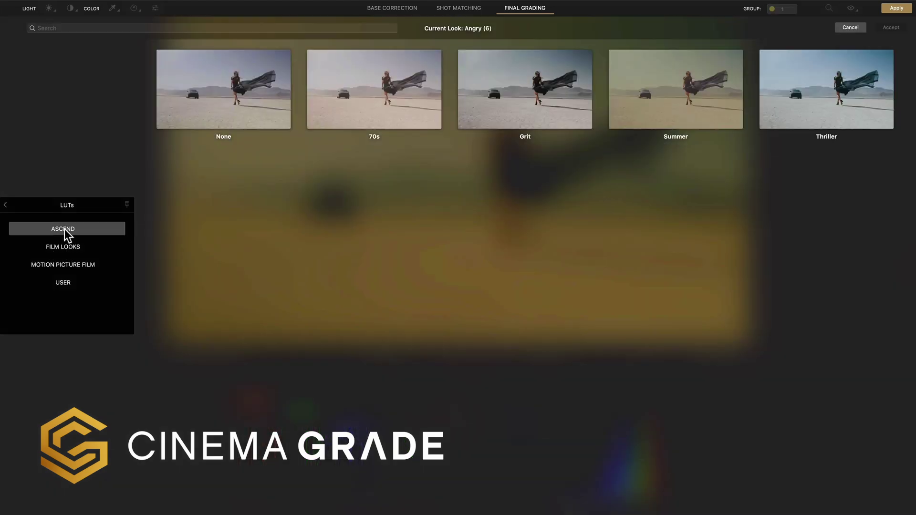
pyautogui.click(65, 246)
pyautogui.click(66, 266)
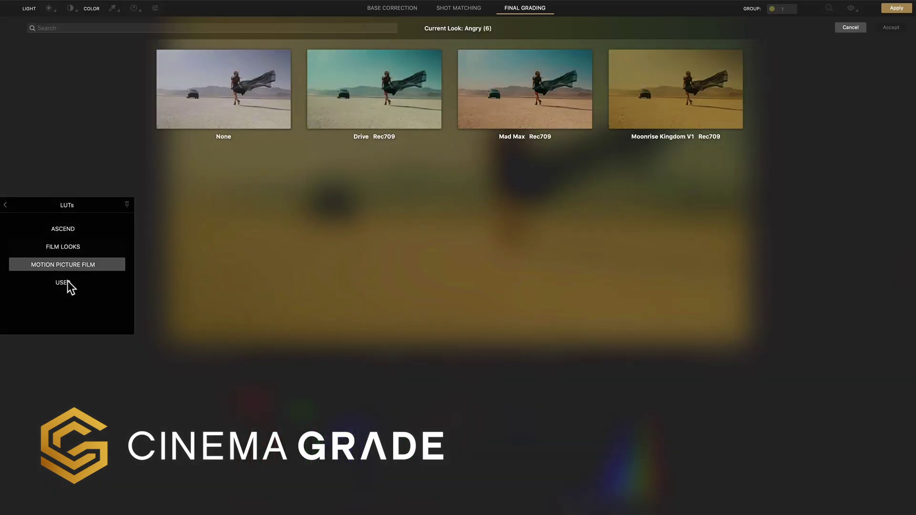
pyautogui.click(68, 282)
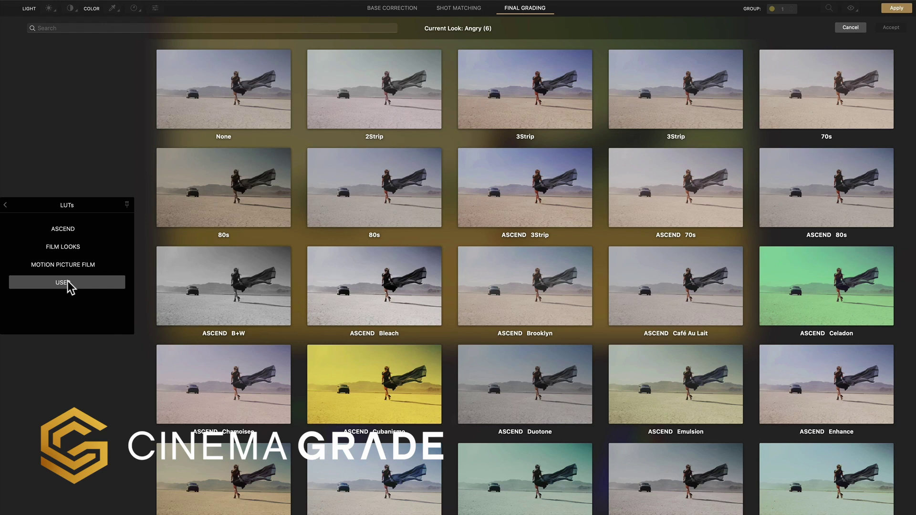